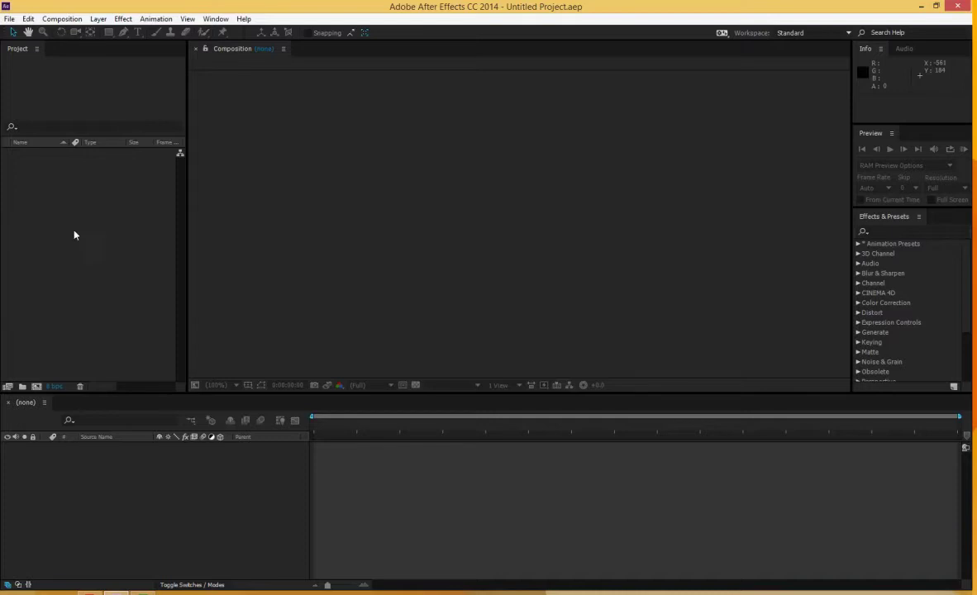
Import the Waking Up MB MOV lens-flare clip from the Desktop into the project
double_click(41, 192)
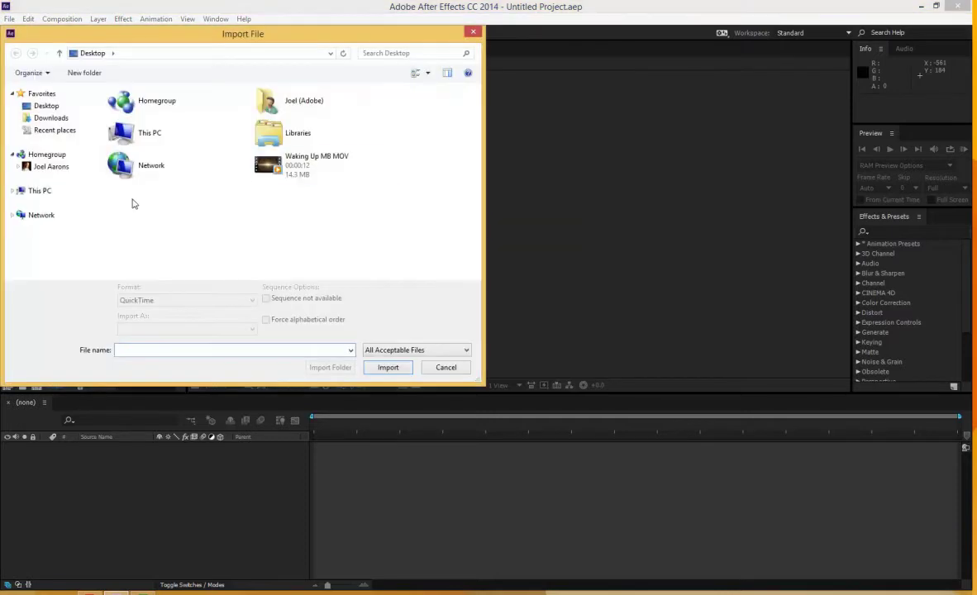
double_click(297, 165)
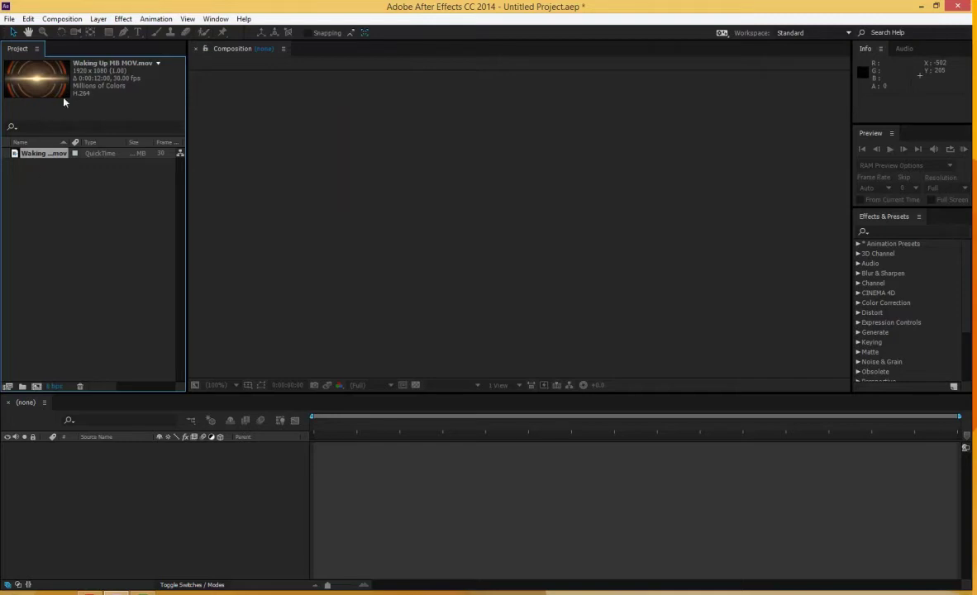
Make a 1920 x 1080, 30 fps composition from the Waking Up MB MOV clip with New Comp from Selection
right_click(47, 155)
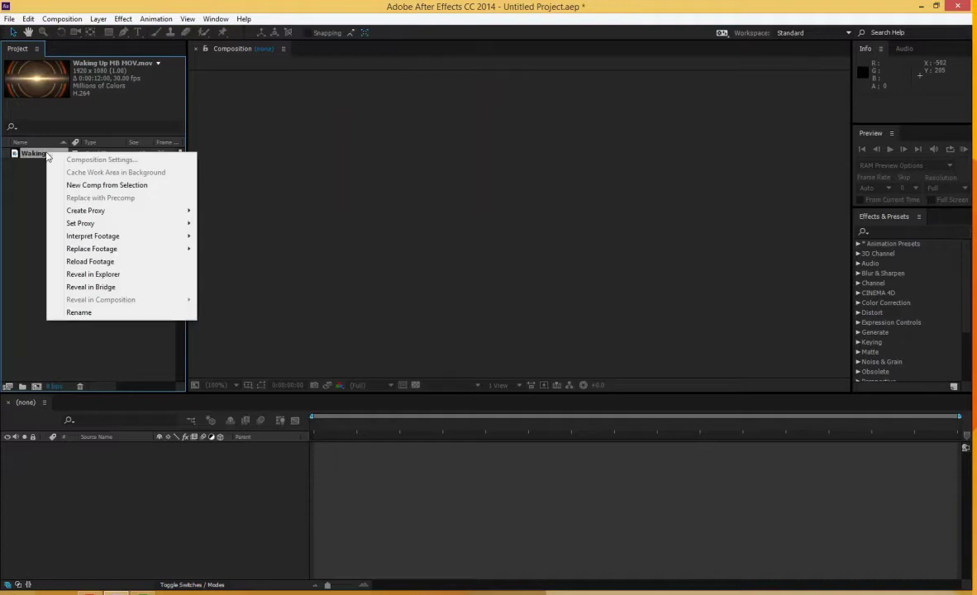
click(69, 187)
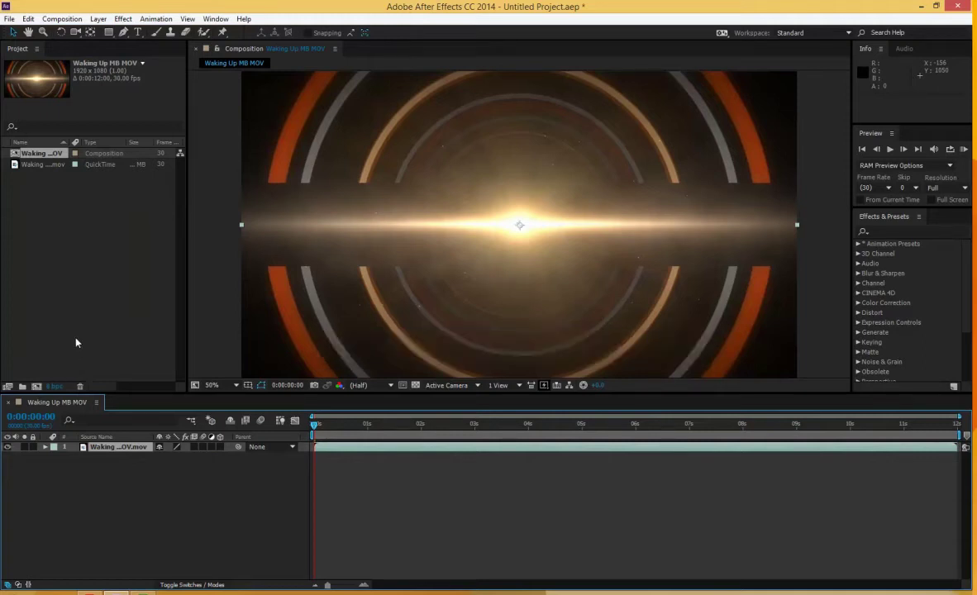
right_click(47, 155)
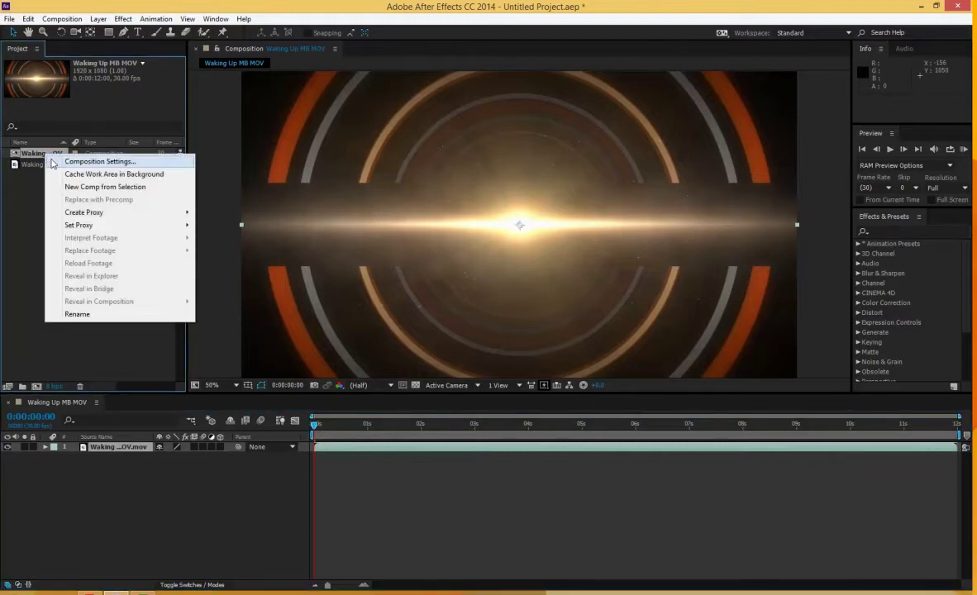
Rename the composition to 'BWPS Logo' in Composition Settings
click(52, 163)
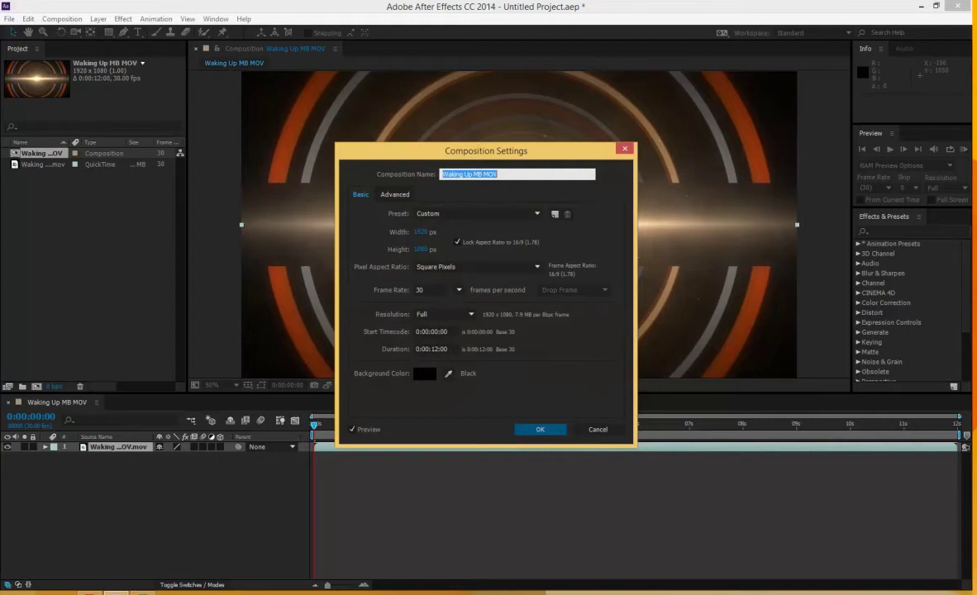
text(BWPS Logo)
key(Return)
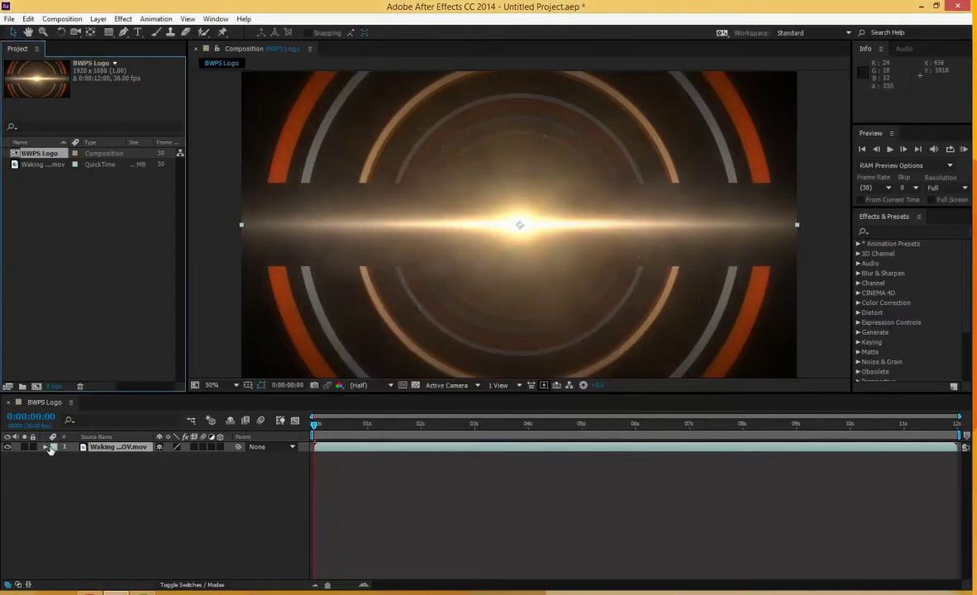
Hide the lens-flare clip layer and set the Type tool's font size to 150 px
click(9, 447)
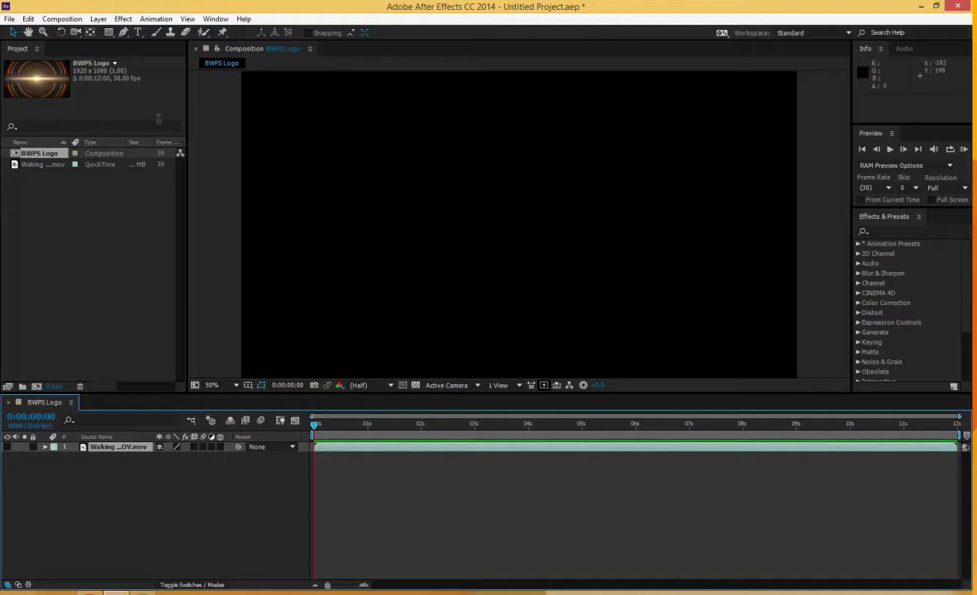
click(139, 33)
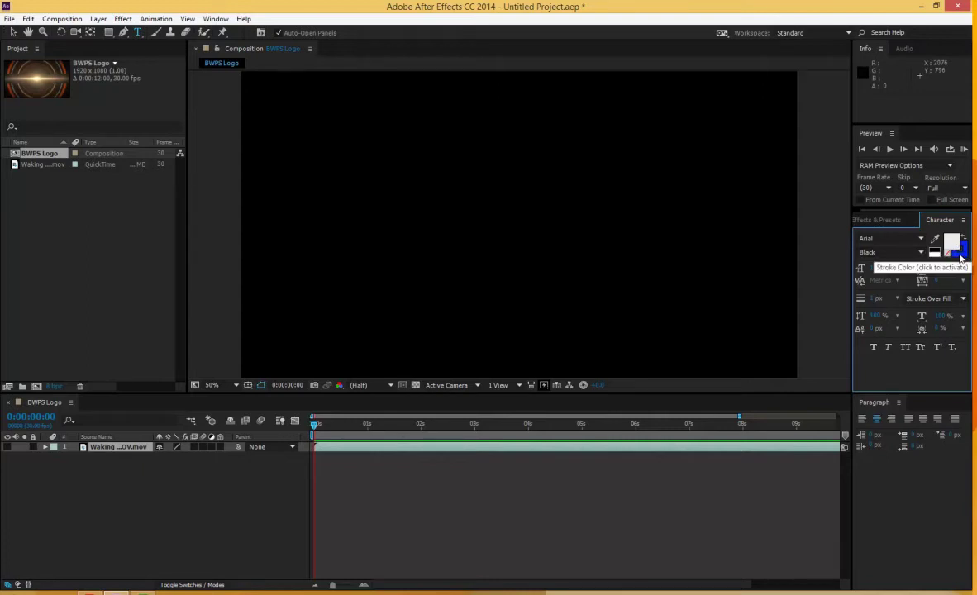
click(878, 268)
text(150)
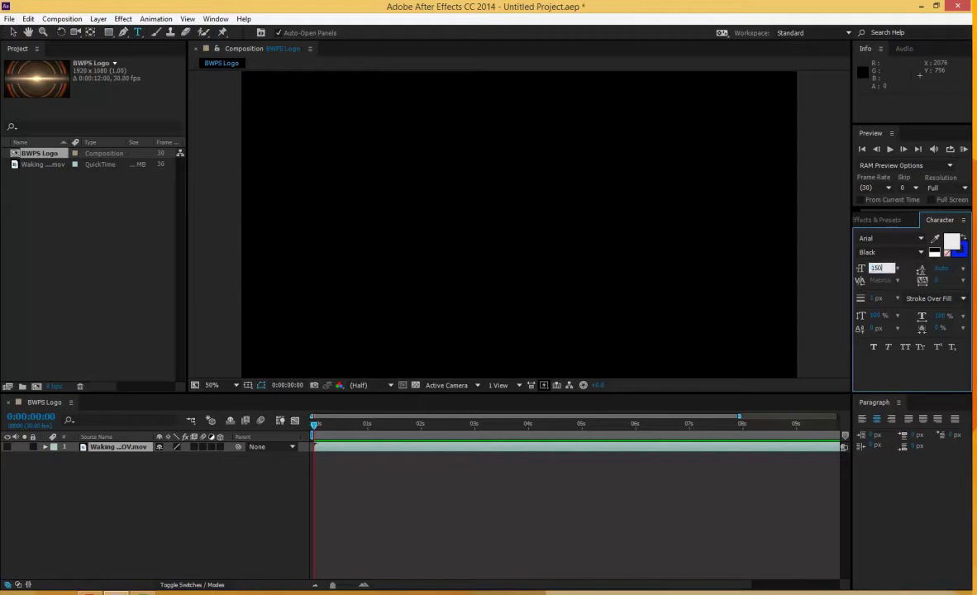
key(Return)
Add a text layer reading 'BENTLEIGH' in the composition viewer
click(375, 190)
text(BENTLEIGH)
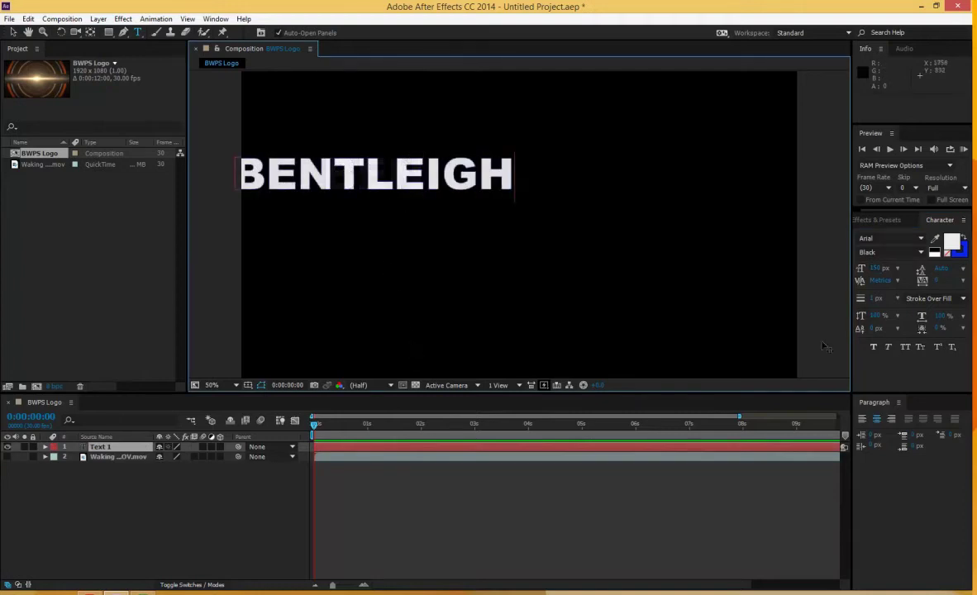
click(11, 33)
Move the BENTLEIGH text to the horizontal centre of the frame, around position 950, 416
drag(406, 186, 546, 186)
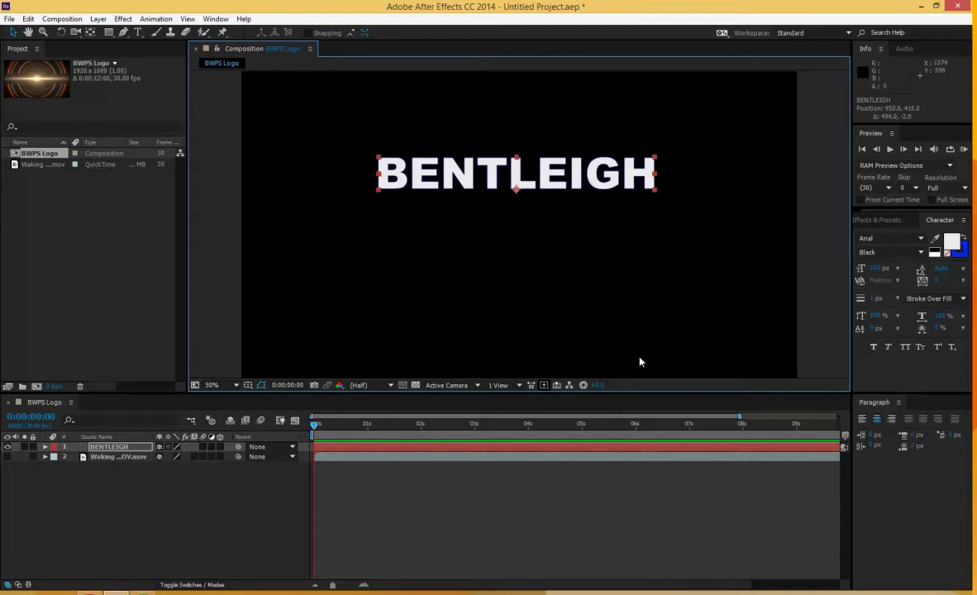
Add a Position text animator to BENTLEIGH and begin raising the letters
click(46, 447)
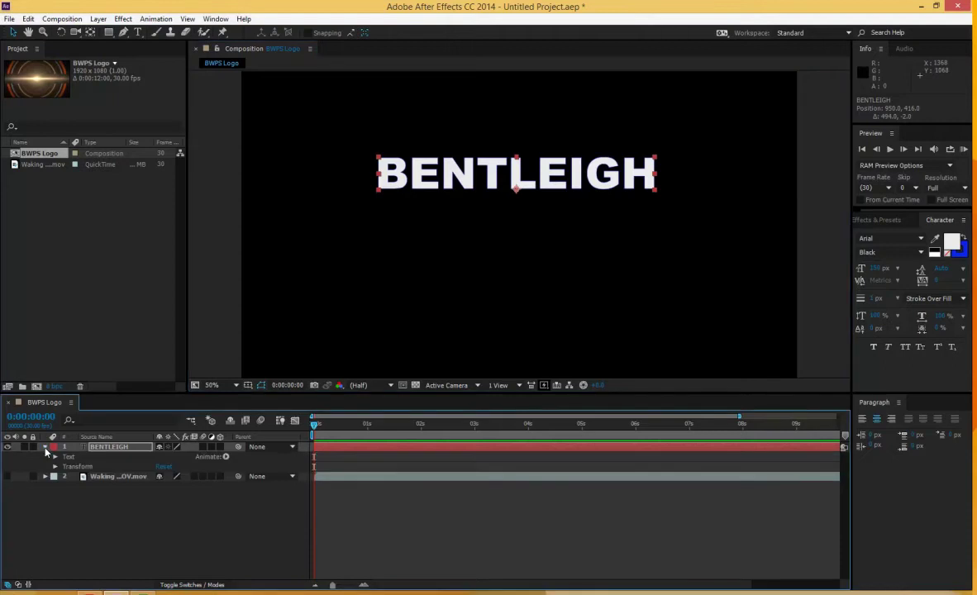
click(226, 457)
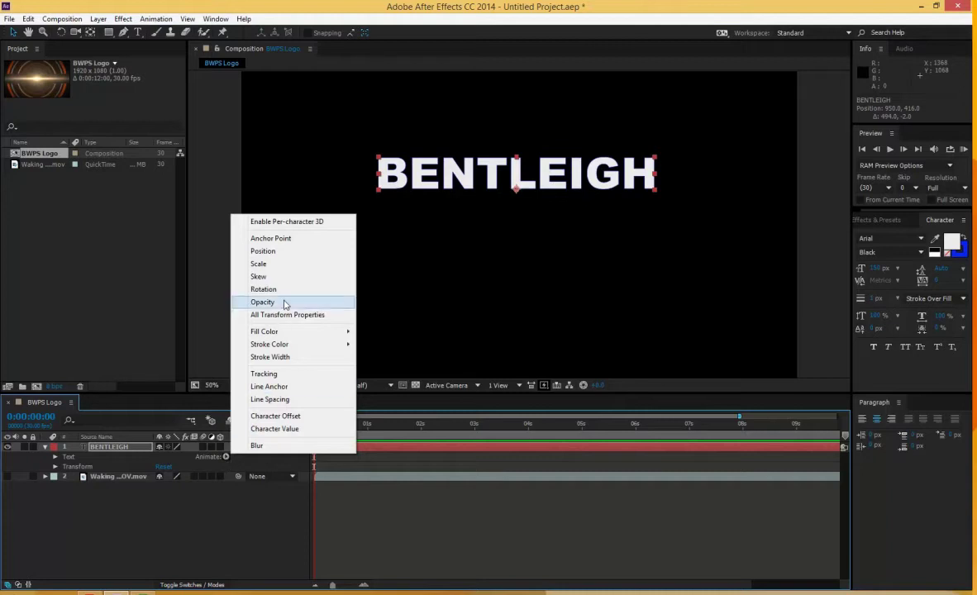
click(284, 252)
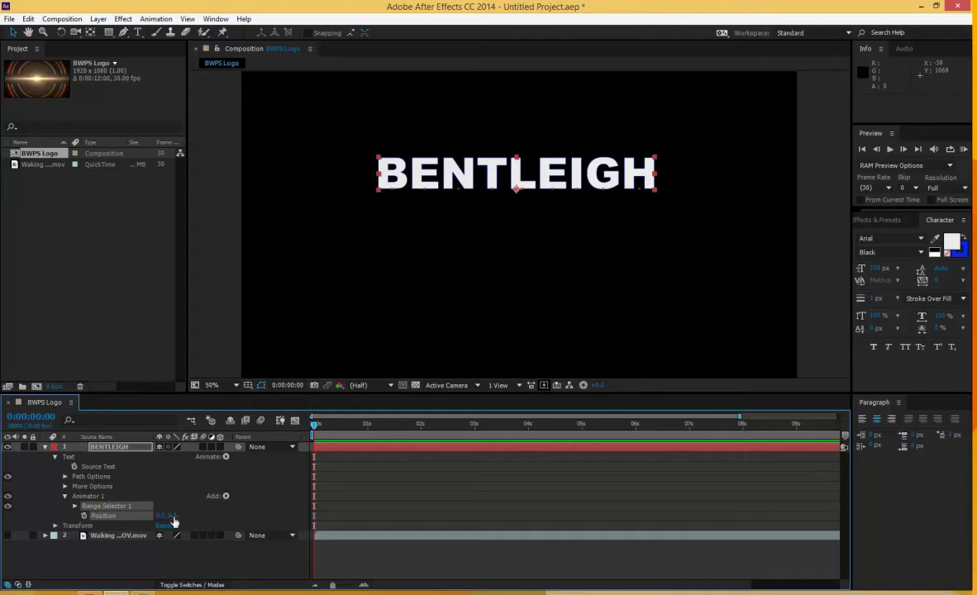
drag(173, 519, 66, 516)
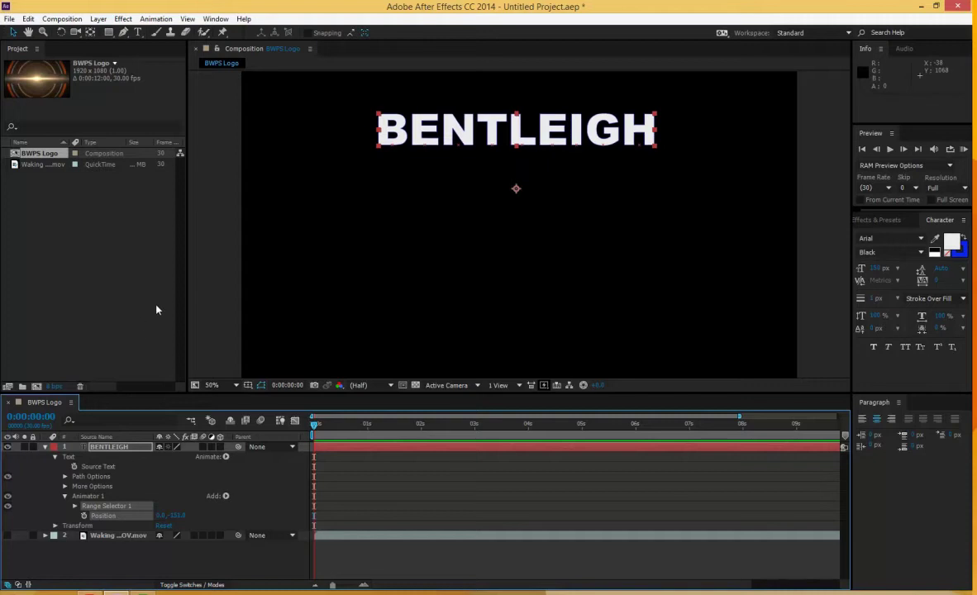
click(210, 272)
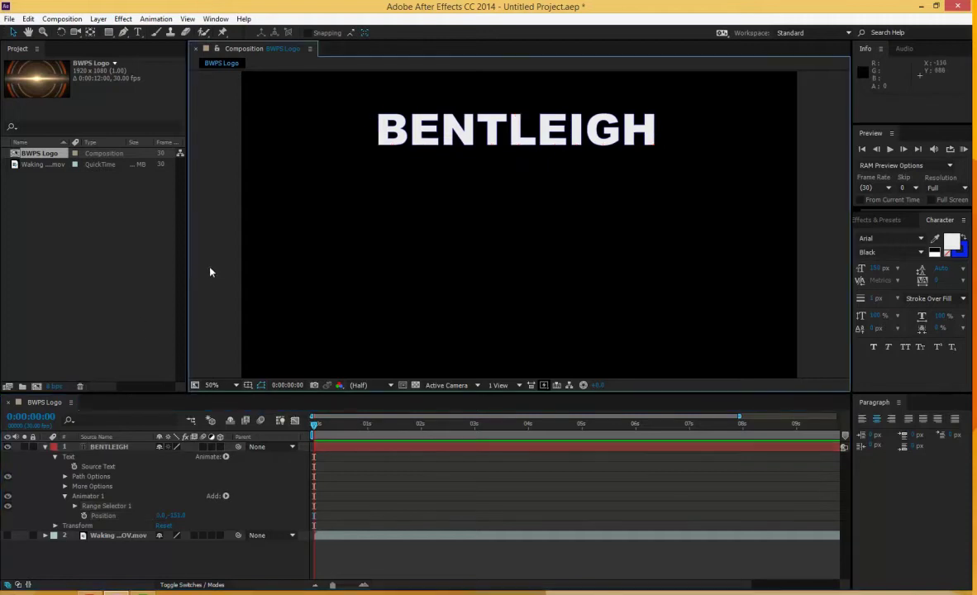
key(comma)
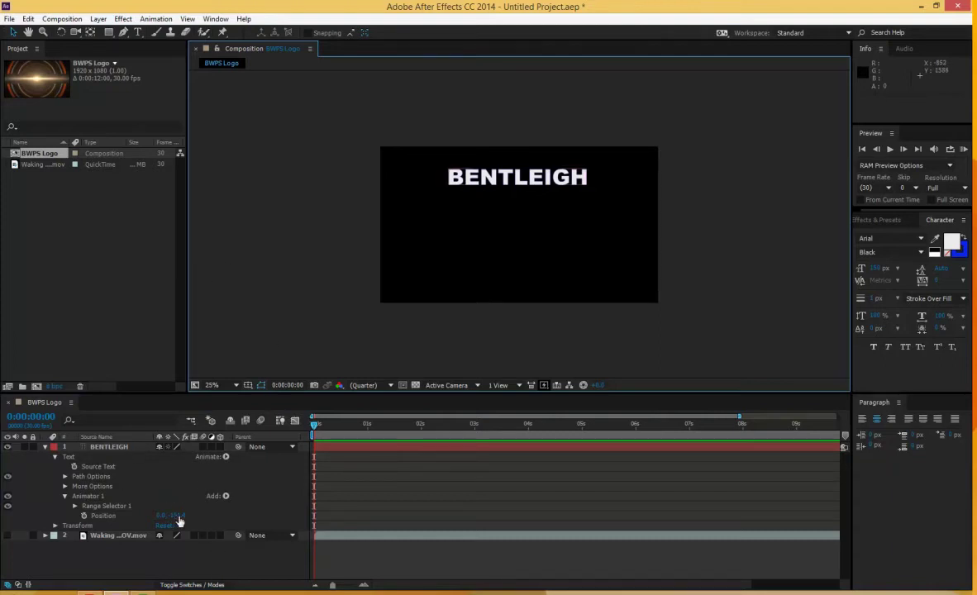
Set the animator Position to 0, -420 above the frame and keyframe it at 0 s
click(132, 516)
drag(142, 517, 14, 526)
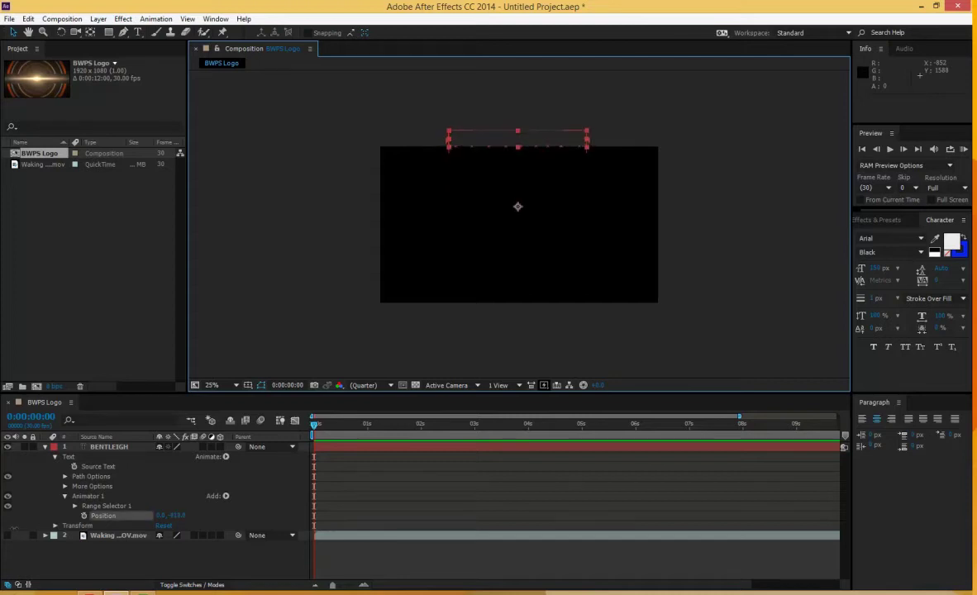
click(310, 273)
key(period)
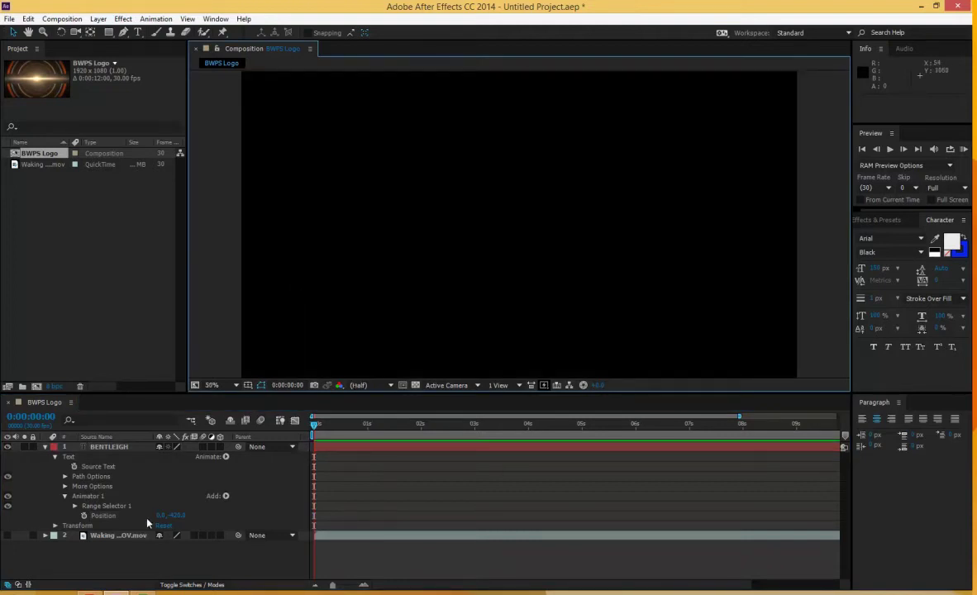
click(83, 516)
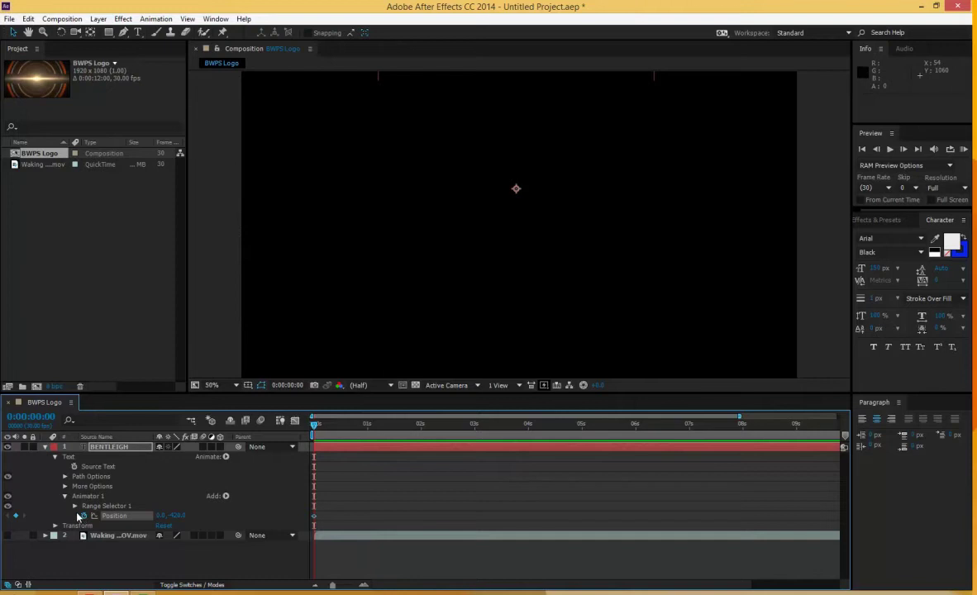
Set Range Selector 1's Offset to -100% and keyframe it at 0 s
click(75, 505)
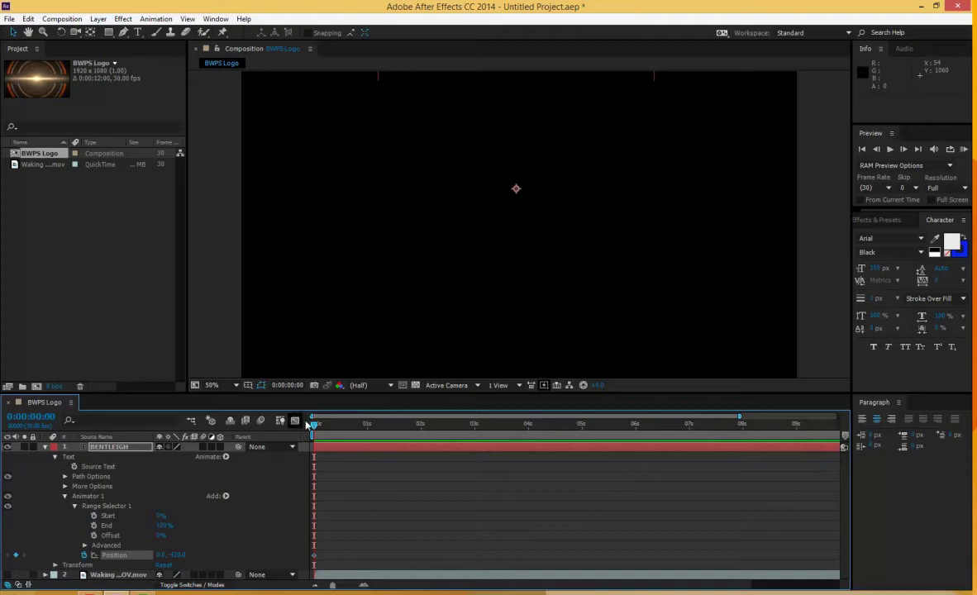
click(160, 536)
text(-100)
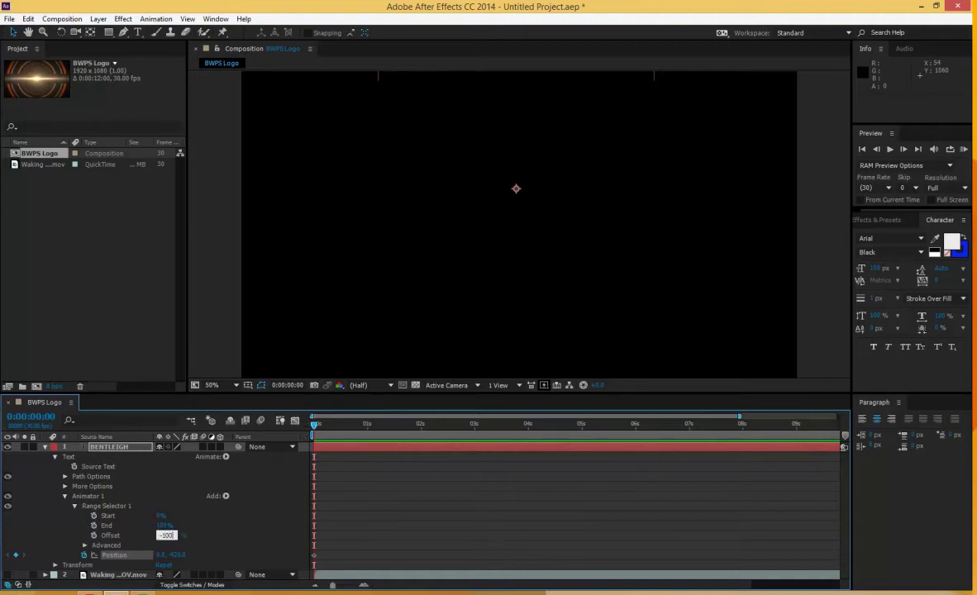
key(Return)
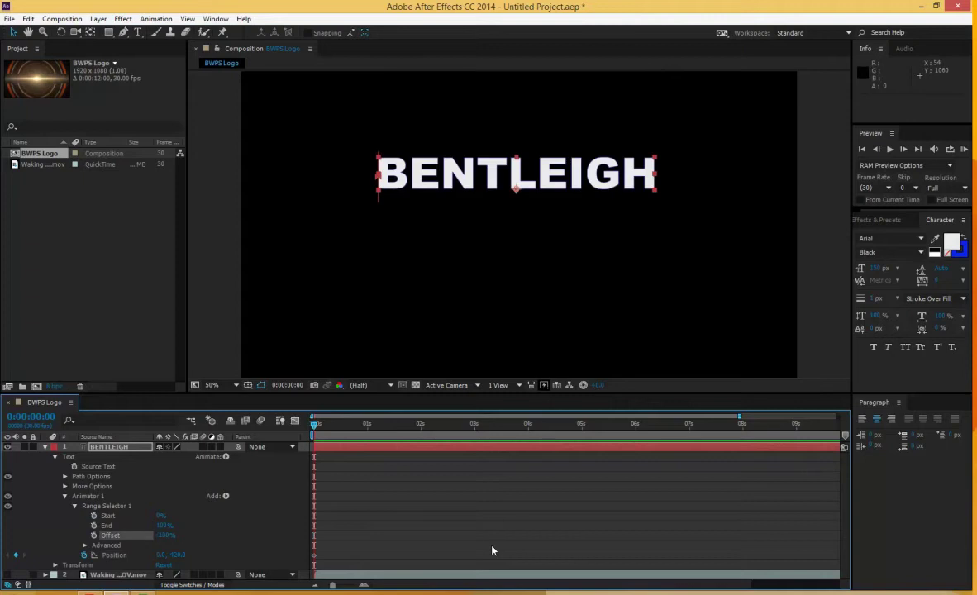
click(94, 535)
At the 1-second mark, set the Offset to 100% to add the second keyframe
click(24, 418)
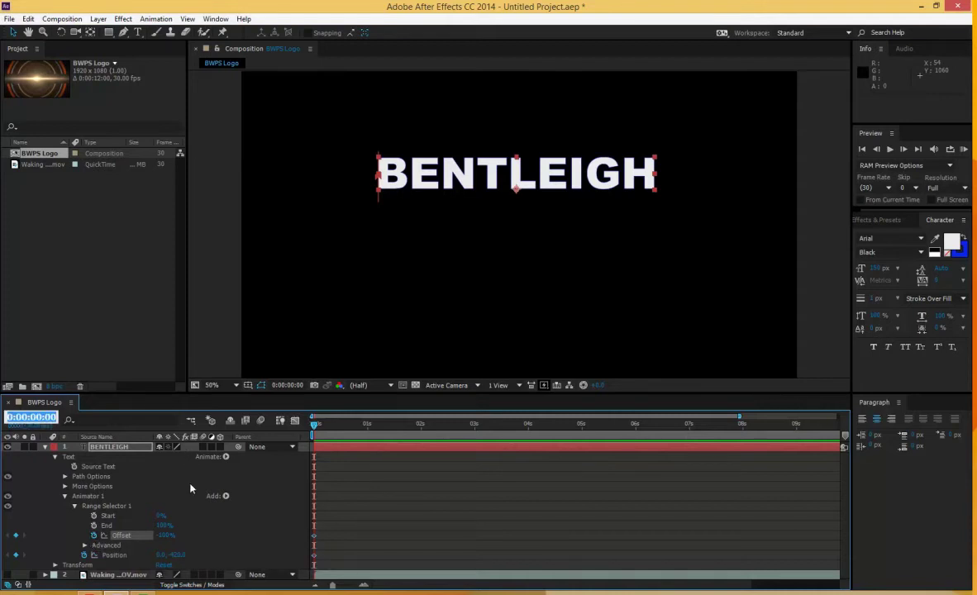
text(100)
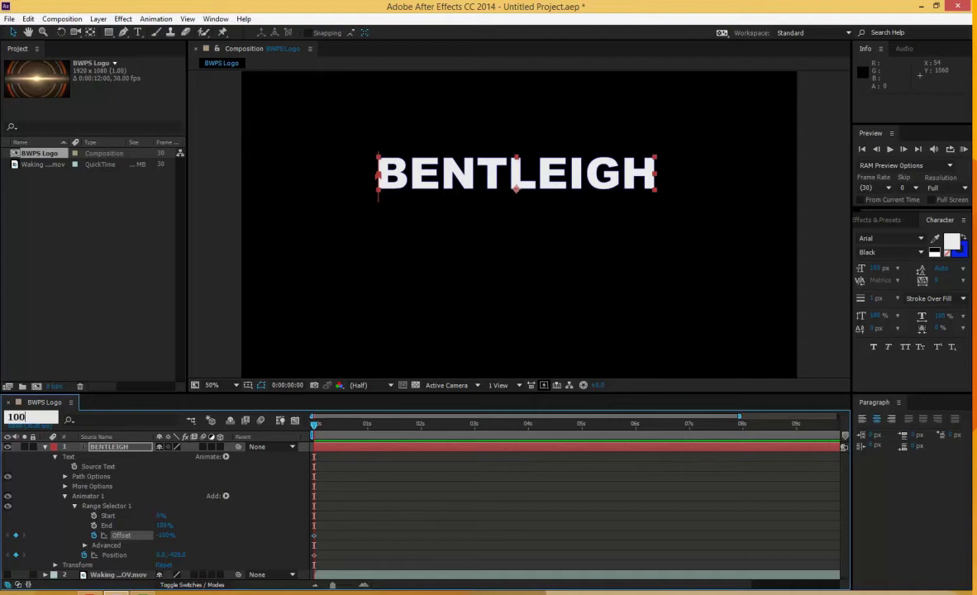
key(Return)
click(165, 535)
text(100)
key(Return)
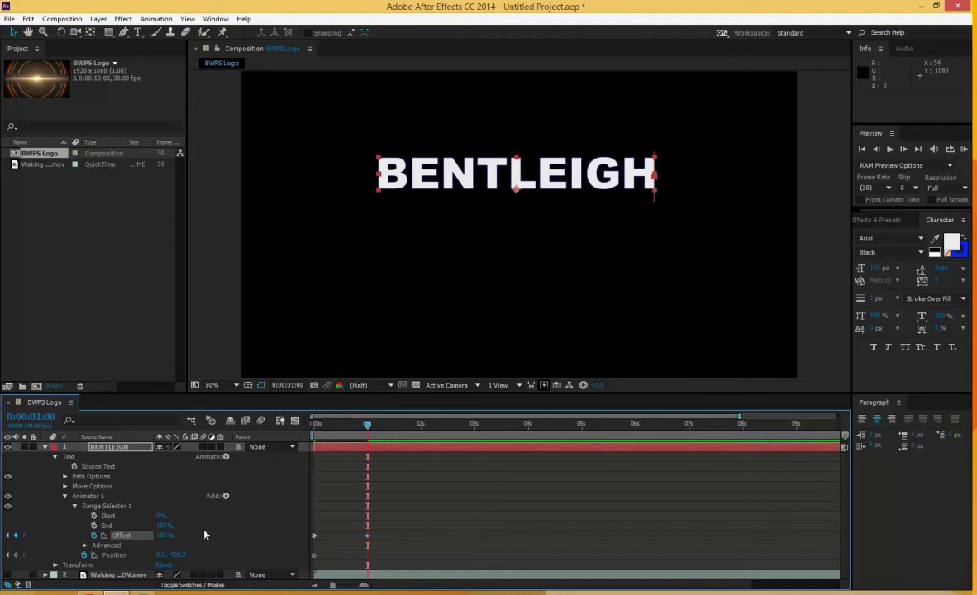
click(85, 546)
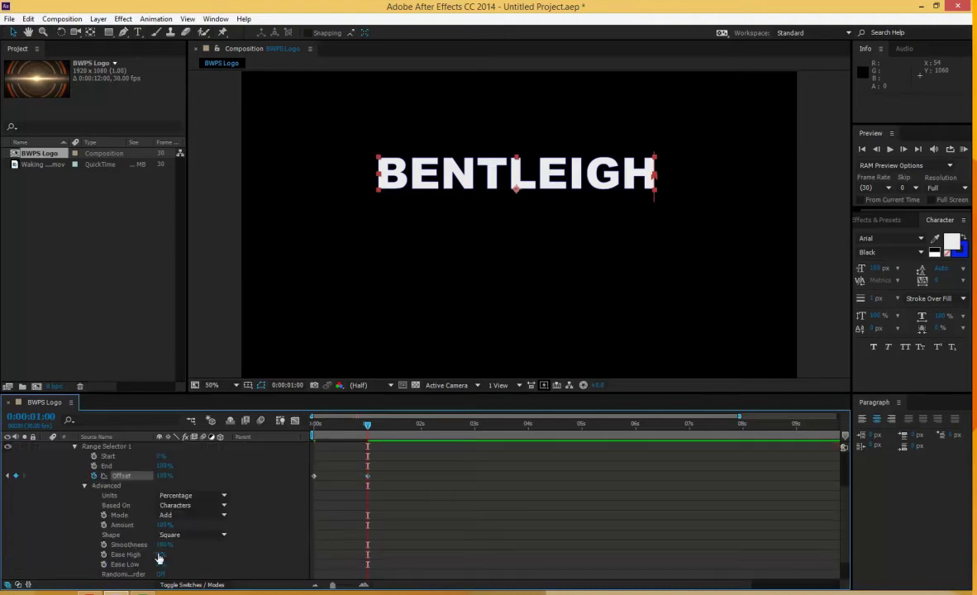
click(186, 535)
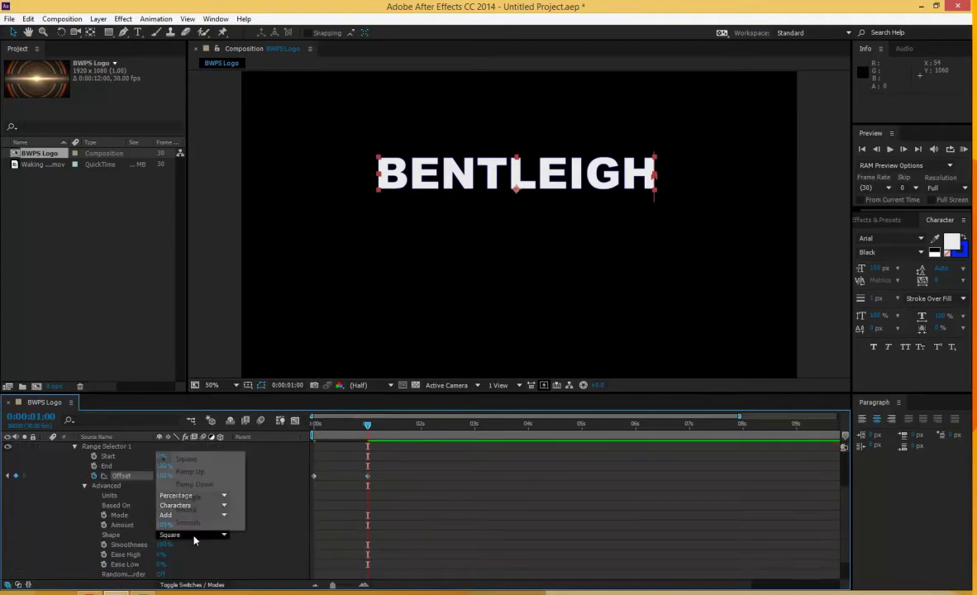
Set the selector Shape to Ramp Up with Ease High and Ease Low at 50%
click(189, 471)
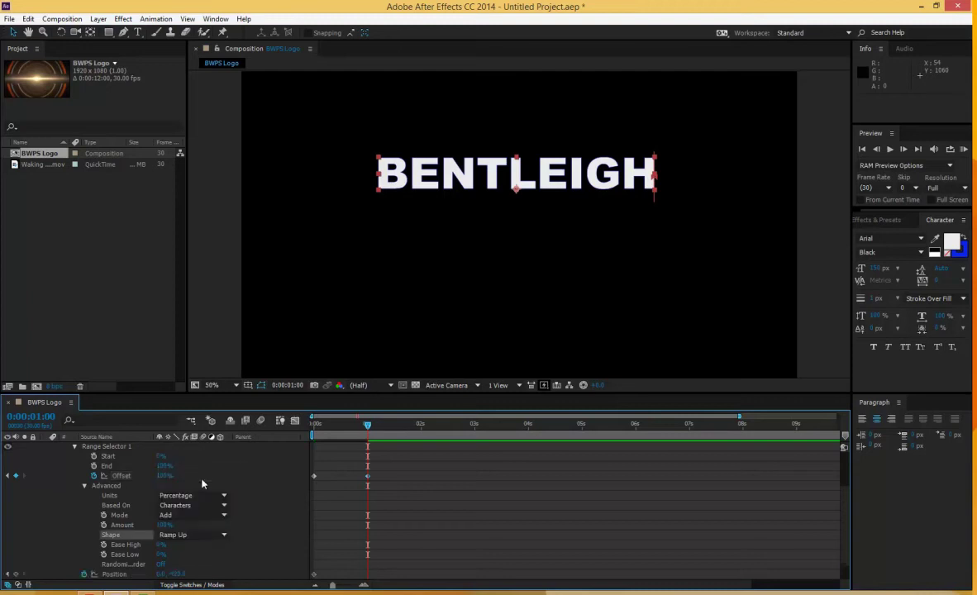
click(162, 544)
text(50)
key(Return)
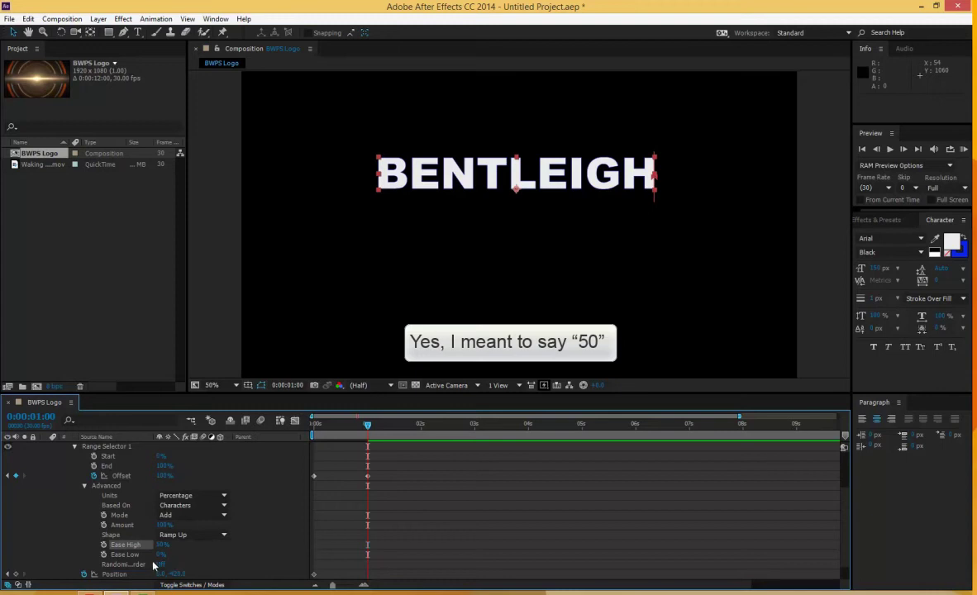
click(162, 555)
text(50)
key(Return)
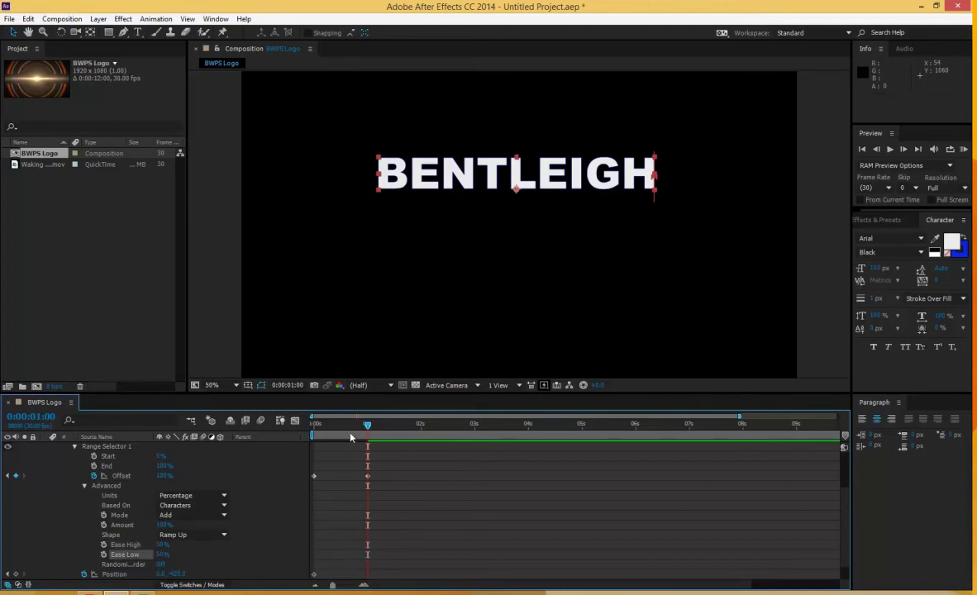
Turn Randomize Order on and preview the BENTLEIGH letter animation from the first frame
drag(367, 425, 315, 426)
key(space)
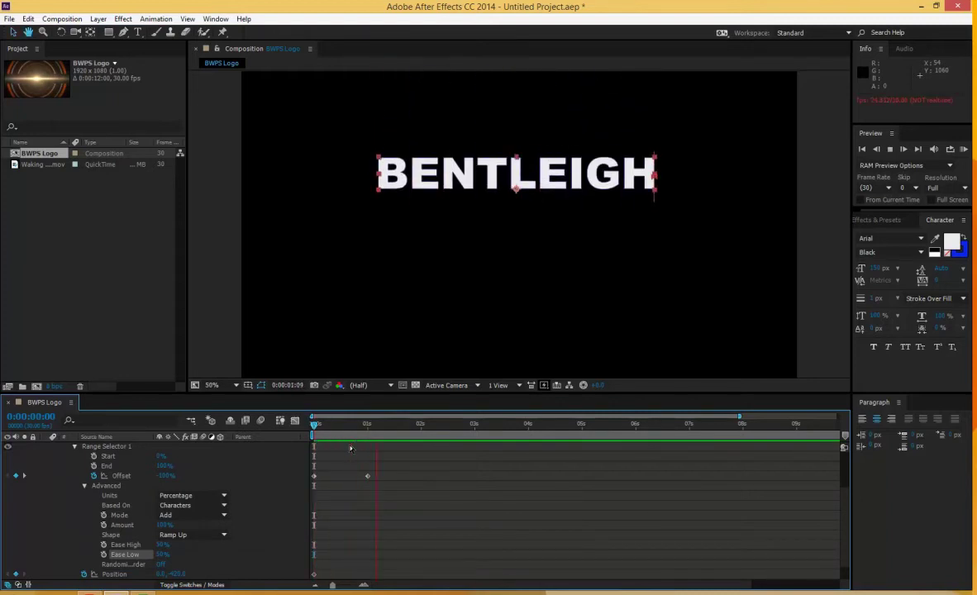
key(space)
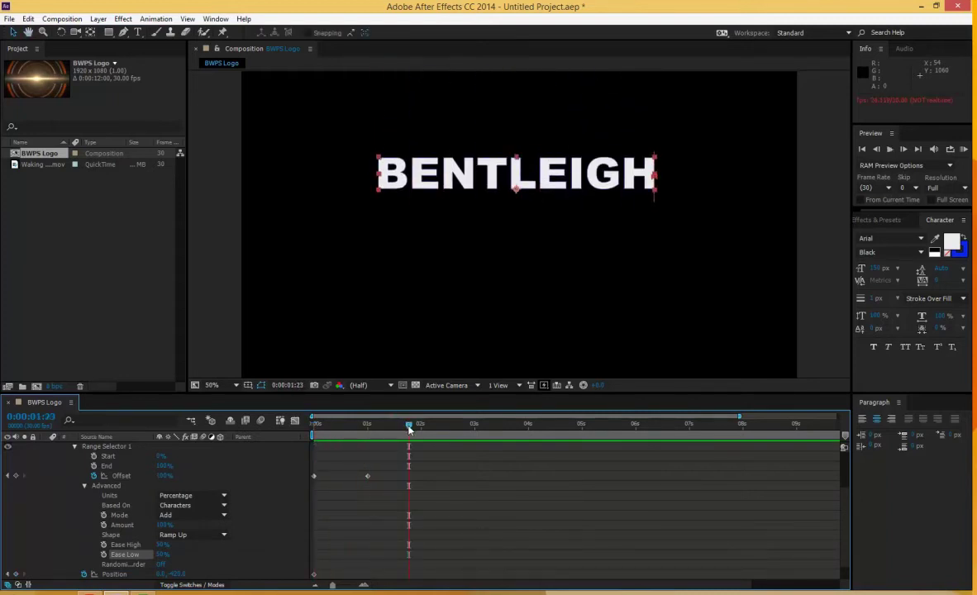
drag(408, 427, 315, 426)
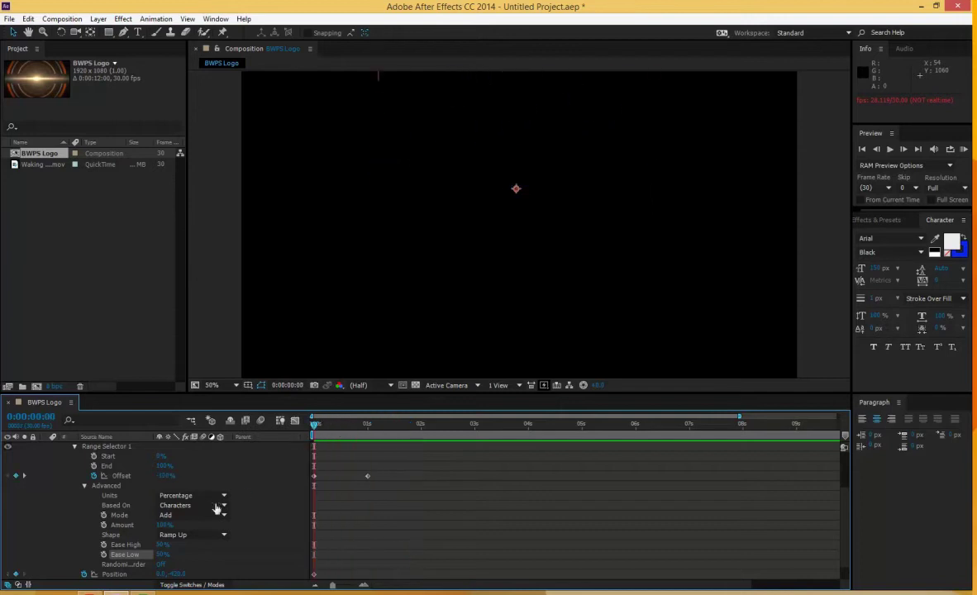
click(162, 565)
key(space)
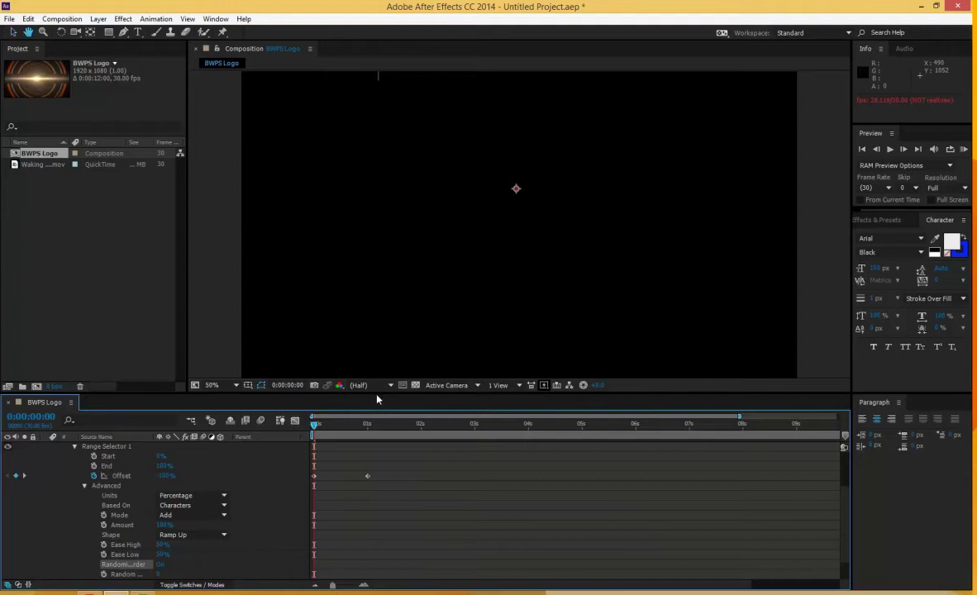
key(space)
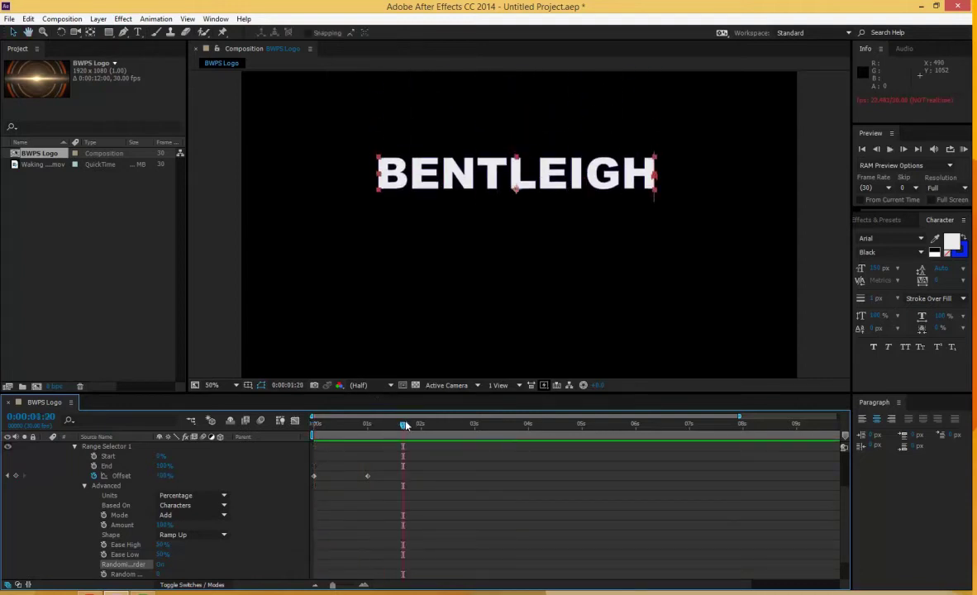
drag(404, 427, 314, 425)
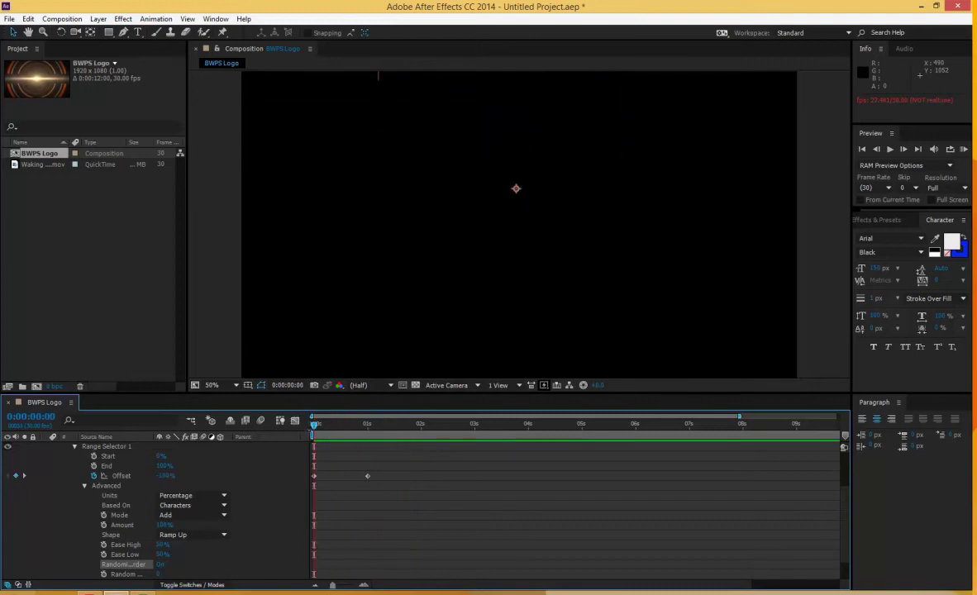
Collapse Range Selector 1 and the BENTLEIGH layer, then scrub to check the letters dropping in
click(74, 447)
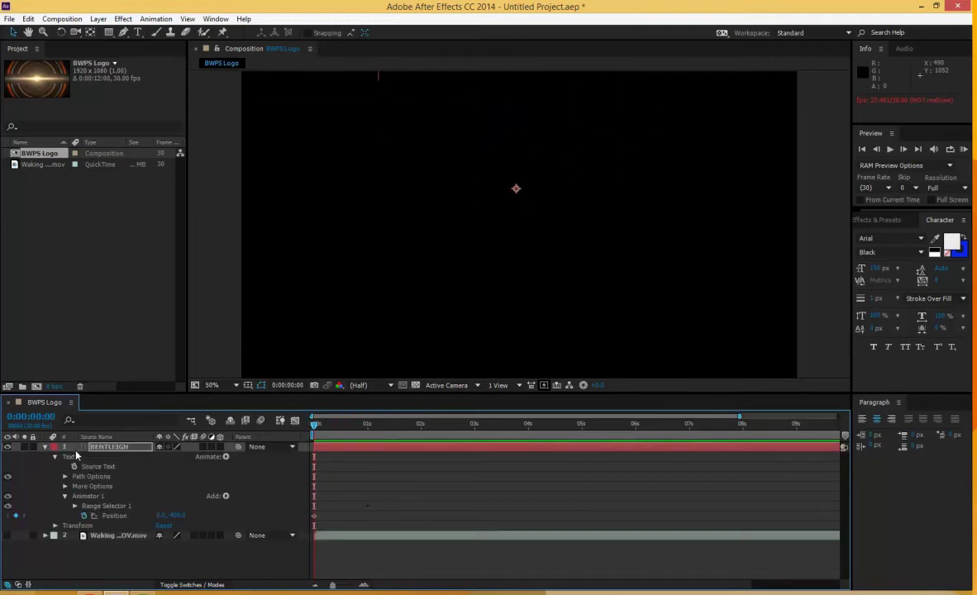
click(45, 447)
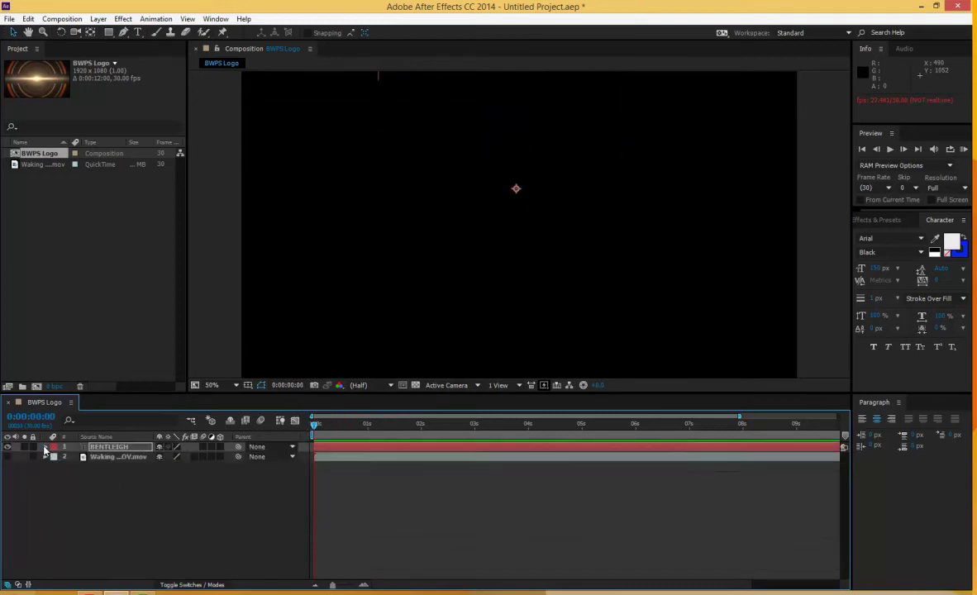
drag(317, 432, 367, 433)
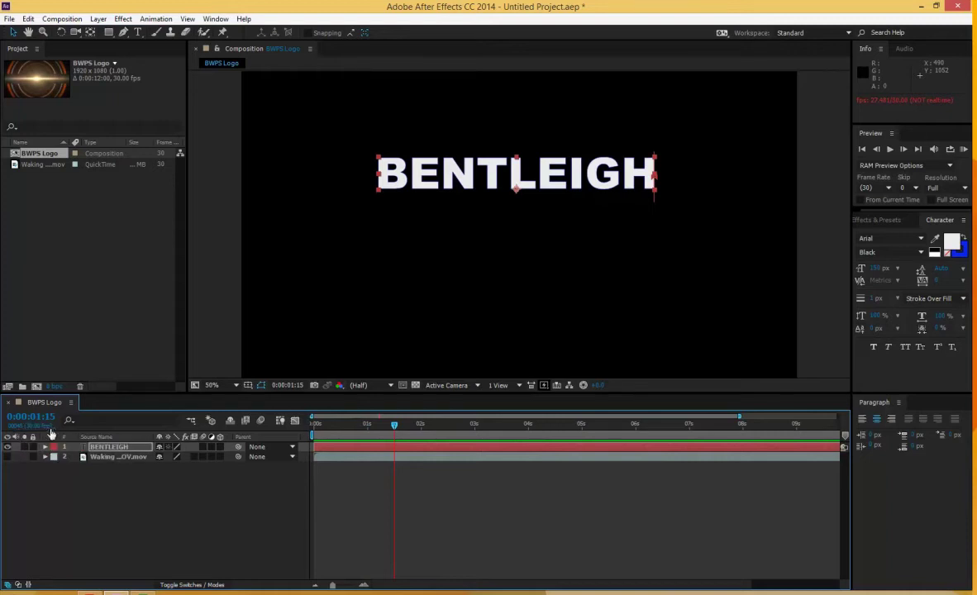
key(Return)
Create a new text layer reading 'WEST' below BENTLEIGH
click(137, 32)
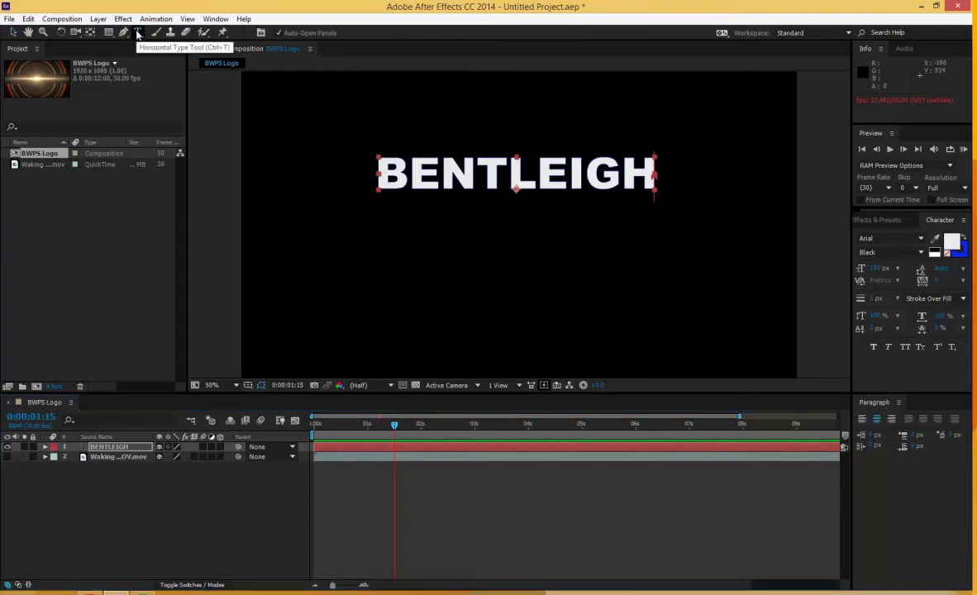
click(361, 290)
text(WEST)
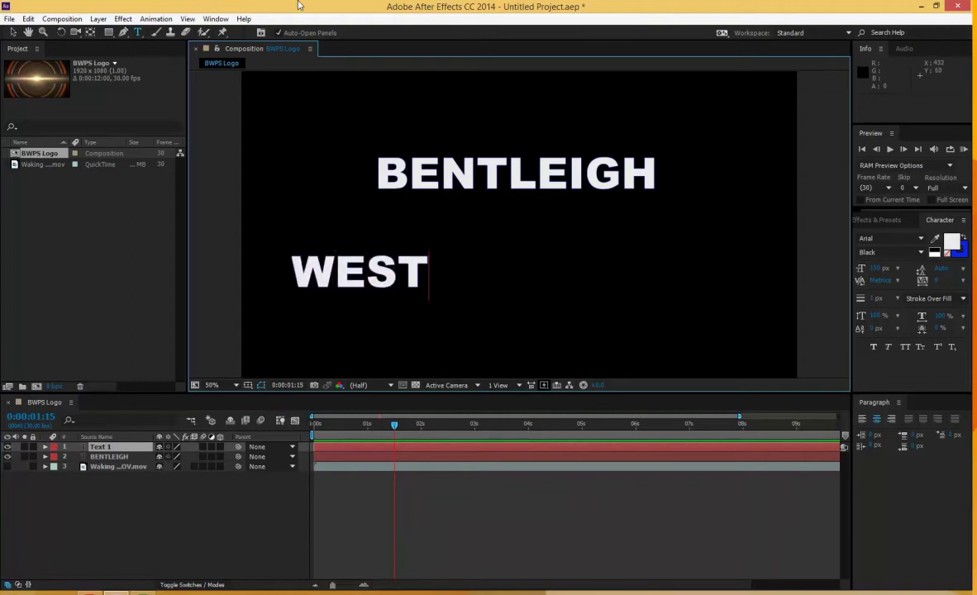
click(13, 33)
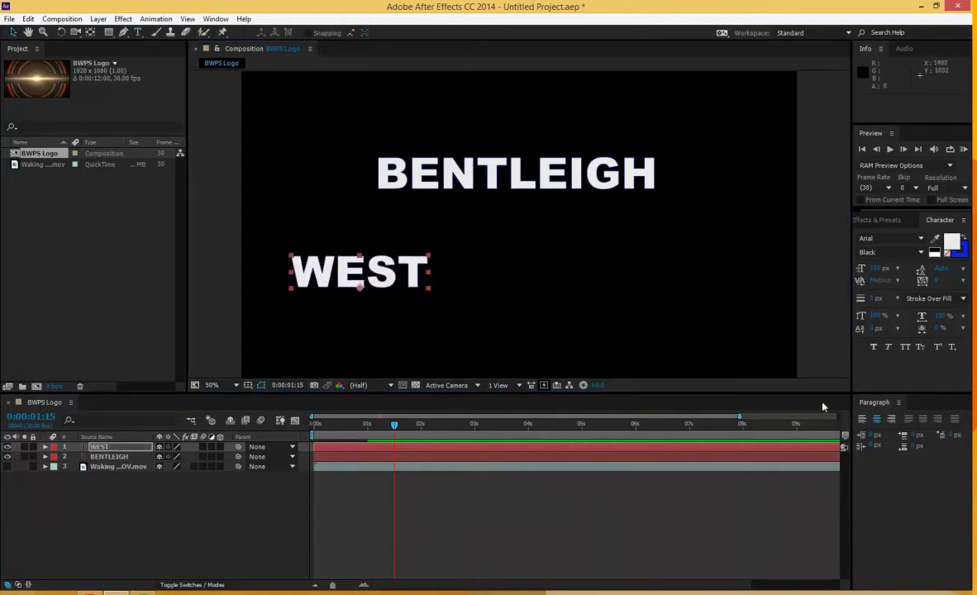
Enlarge WEST to about 306 px and centre it just beneath BENTLEIGH at 952, 664
drag(879, 272, 916, 272)
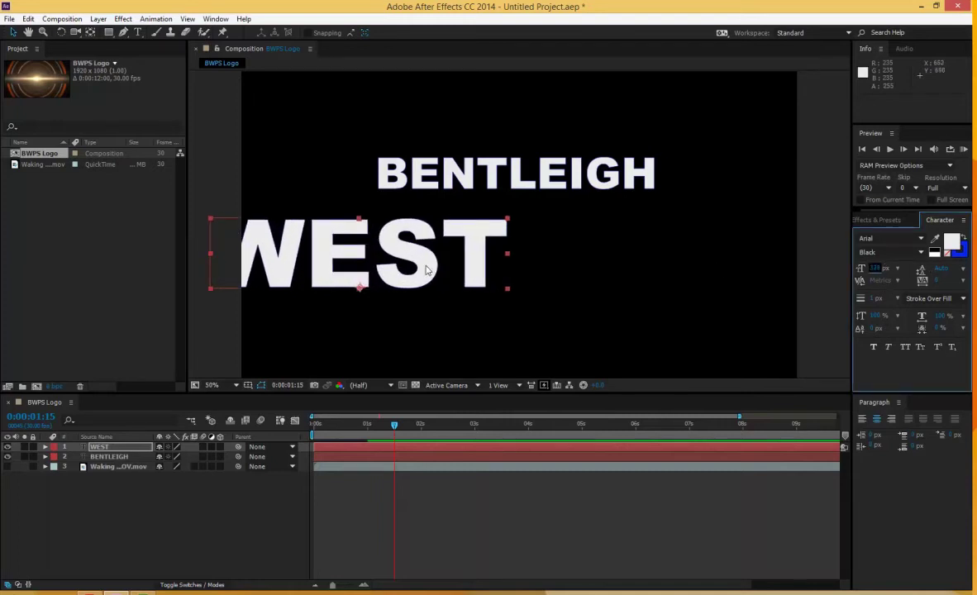
drag(390, 246, 412, 252)
drag(467, 277, 581, 247)
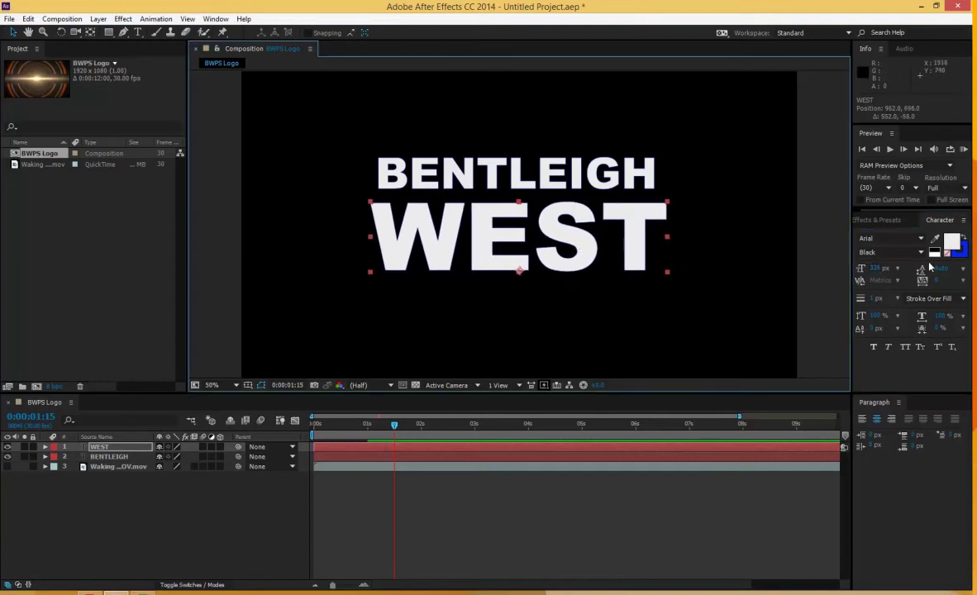
drag(876, 269, 866, 269)
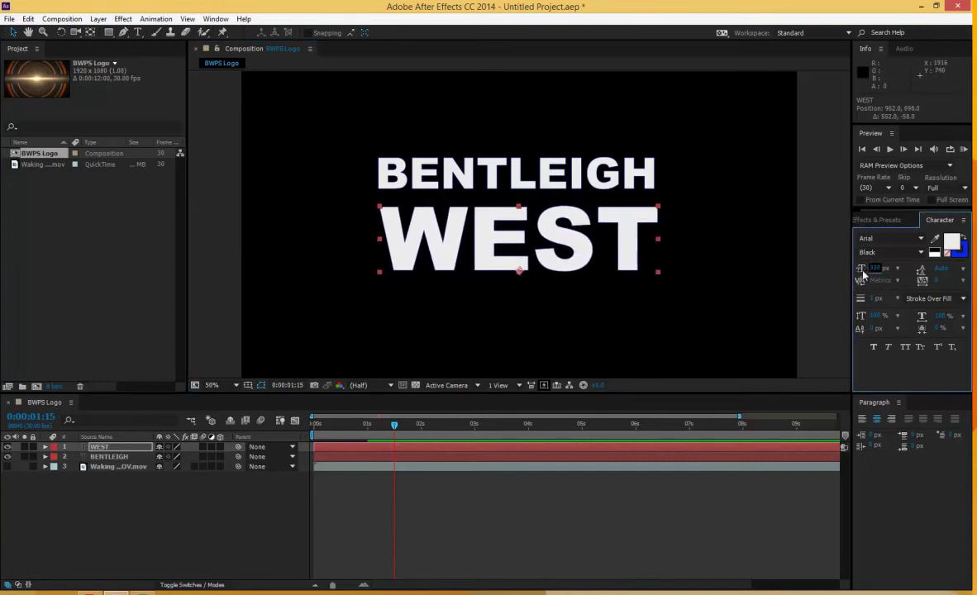
drag(576, 229, 572, 220)
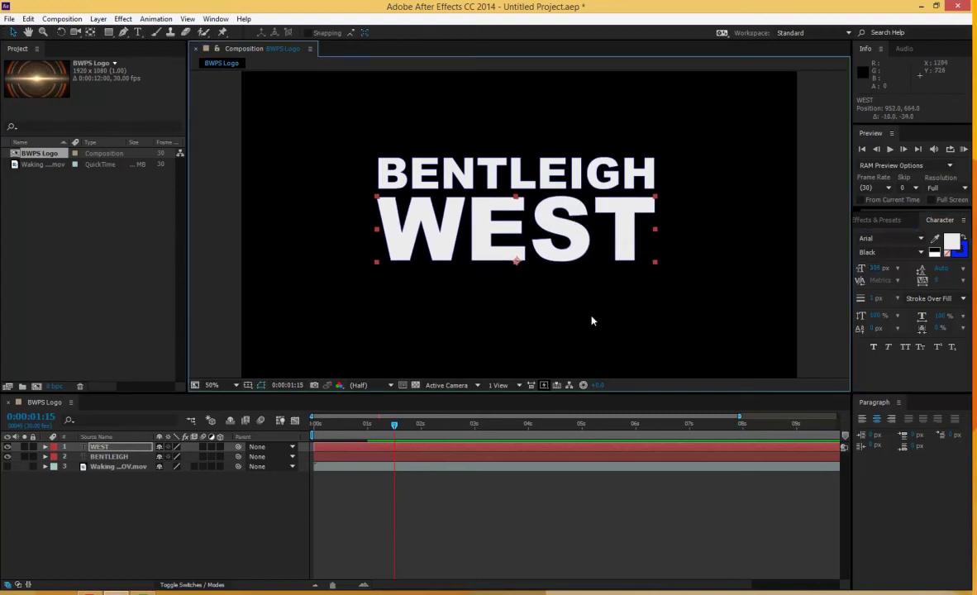
Trim the WEST layer so its in-point sits at 0:00:01:15, lasting 0:00:10:15
click(313, 447)
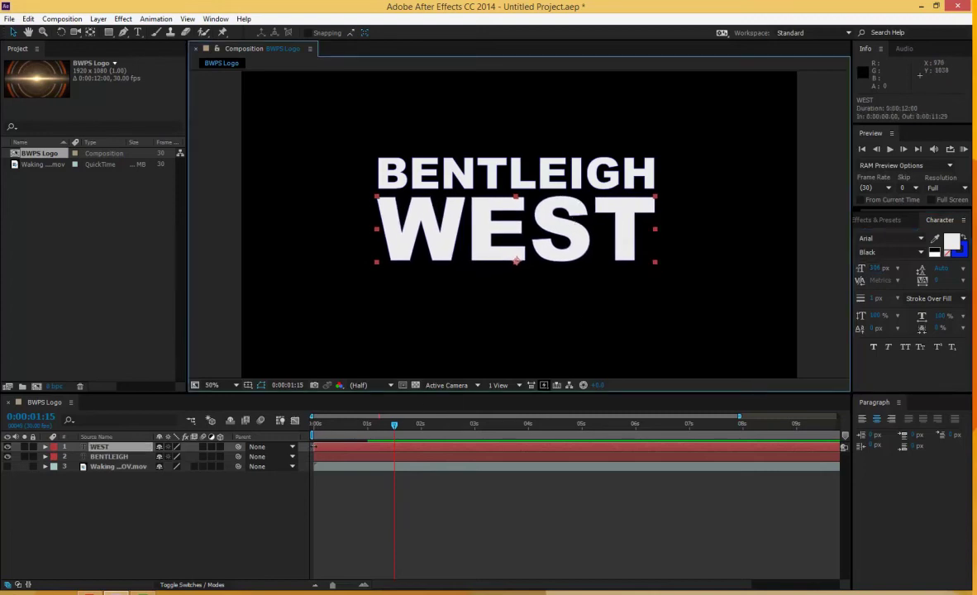
drag(314, 446, 375, 455)
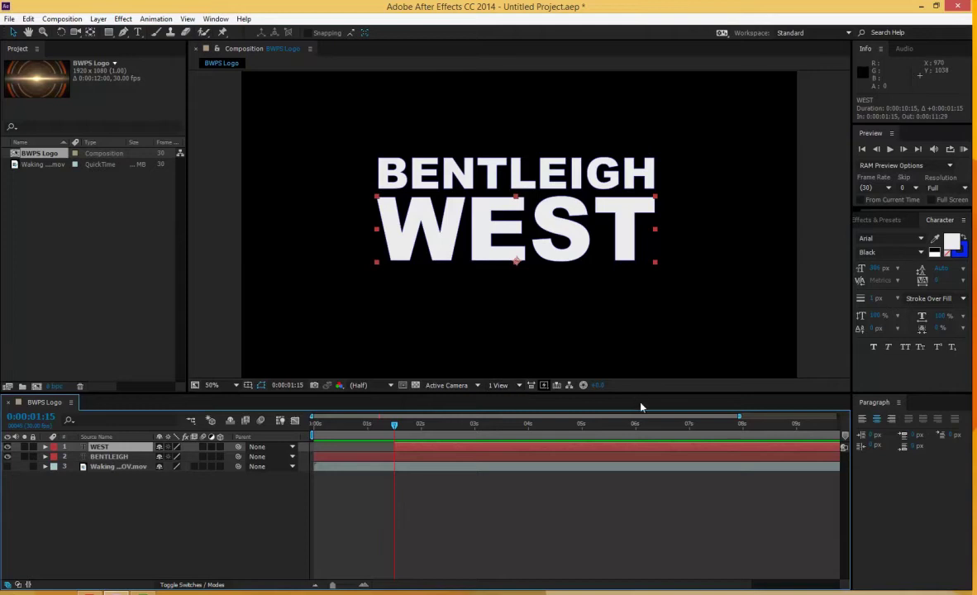
Add a Position text animator to the WEST layer
click(45, 447)
click(226, 457)
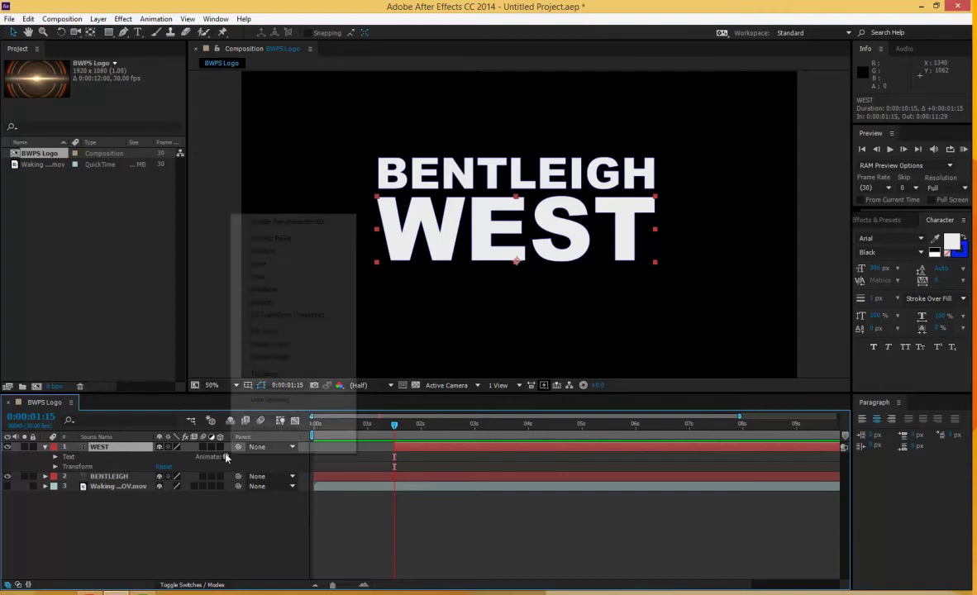
click(281, 251)
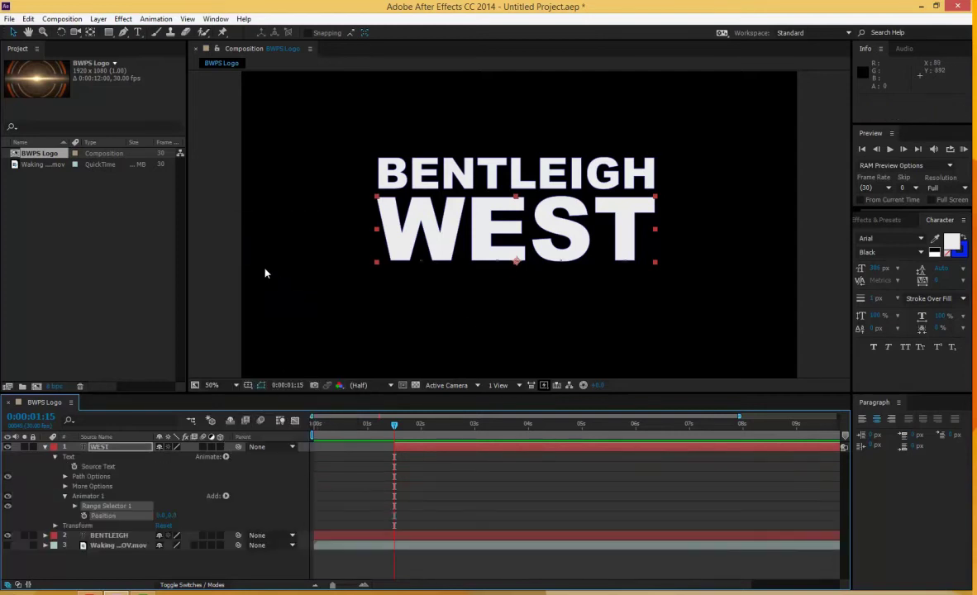
Push WEST above the frame with a negative Position Y and keyframe it at 0:00:01:15
click(210, 269)
key(comma)
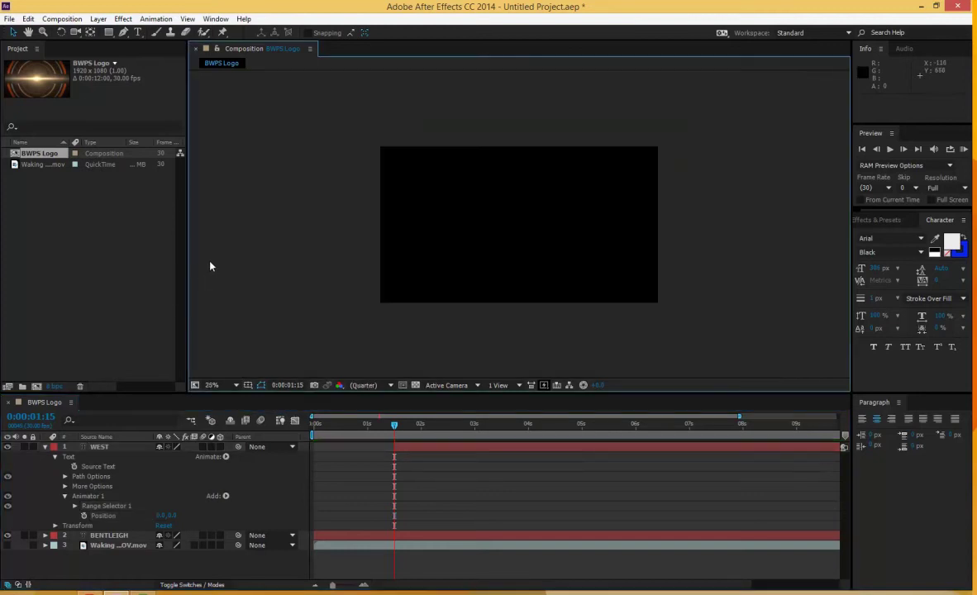
click(278, 473)
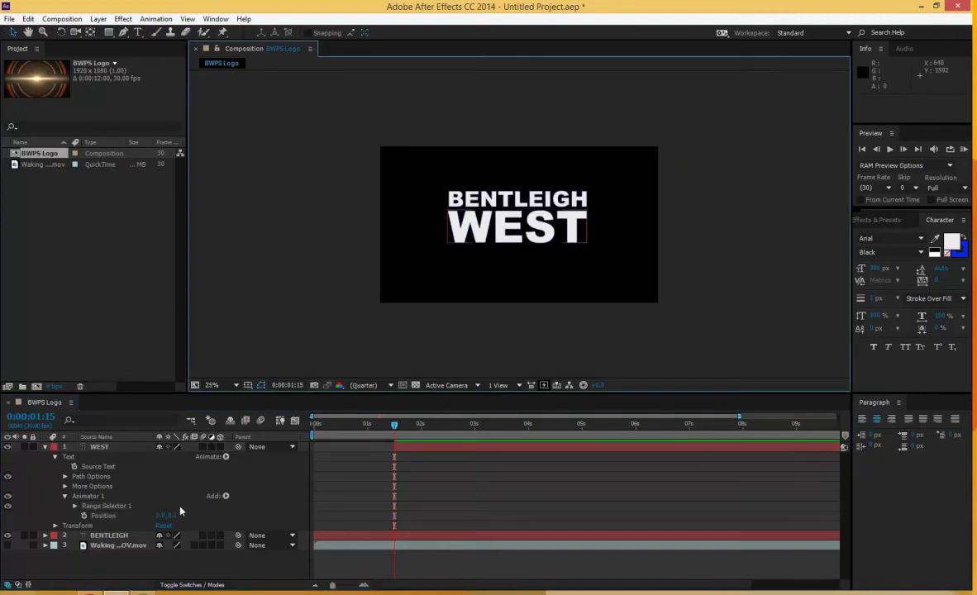
drag(175, 521, 130, 519)
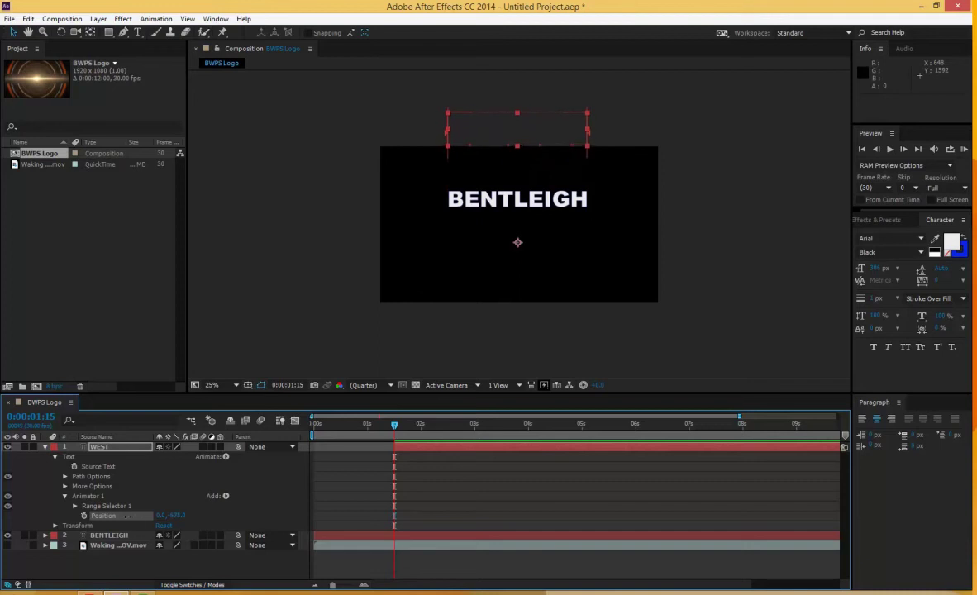
click(83, 516)
click(278, 316)
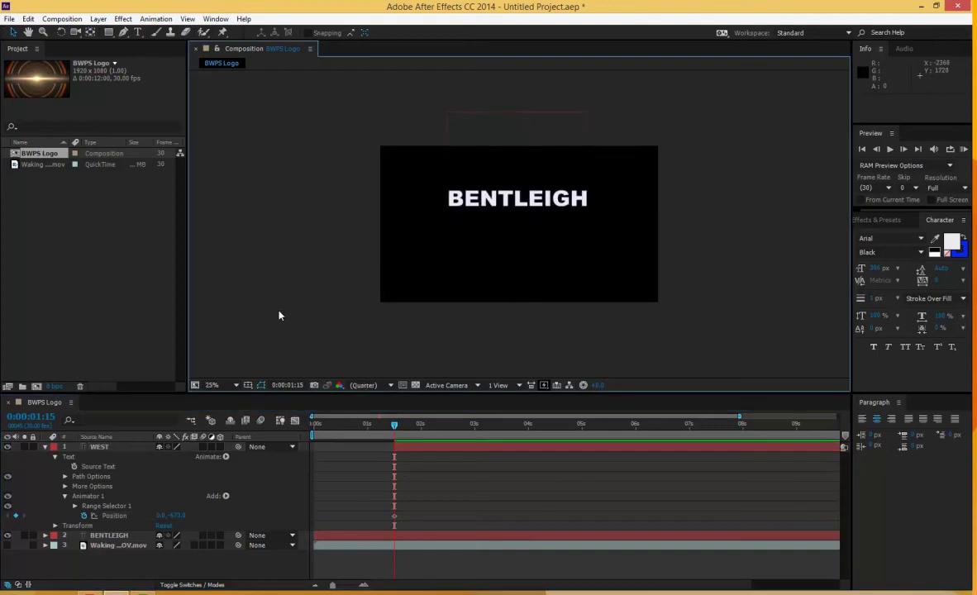